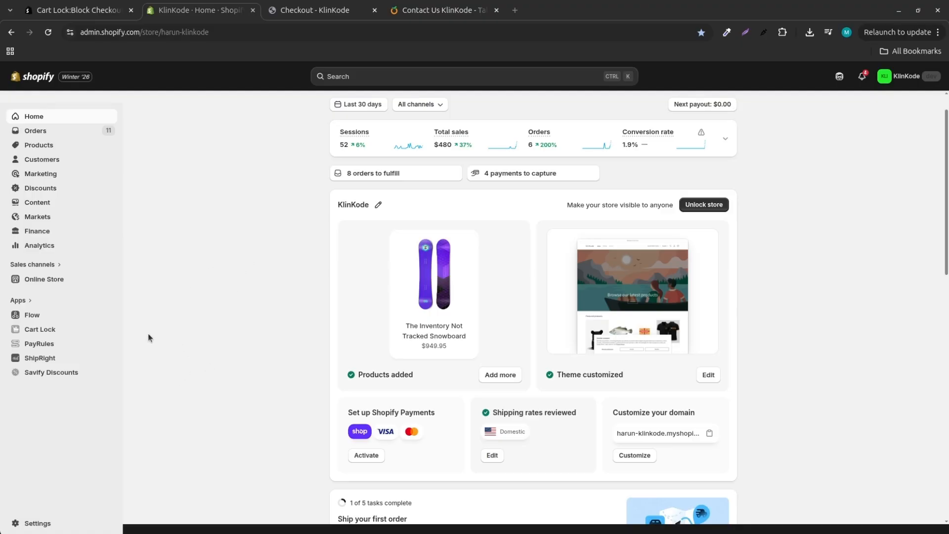
- Create a new rule in the Cart Lock app, searching the rule types for "Total quantity" and choosing Essential 1
left_click(50, 333)
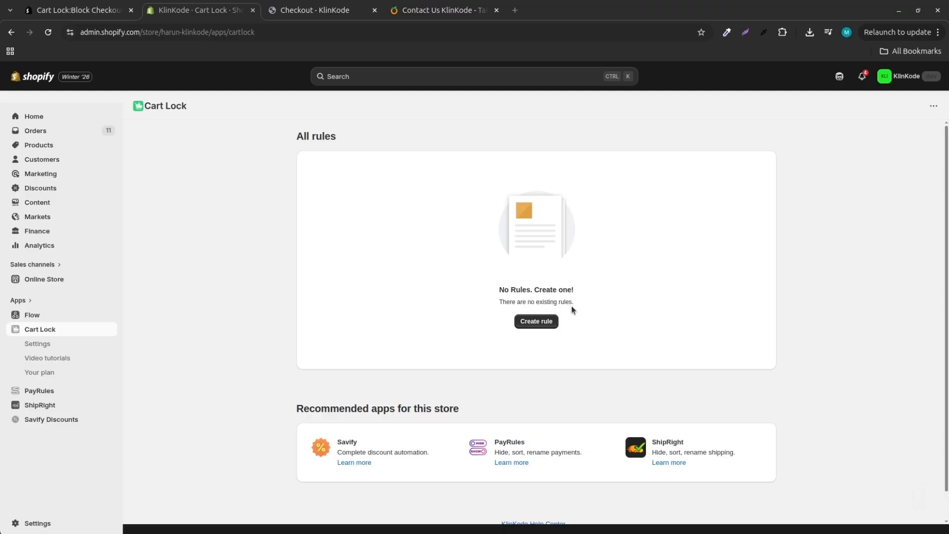
left_click(544, 321)
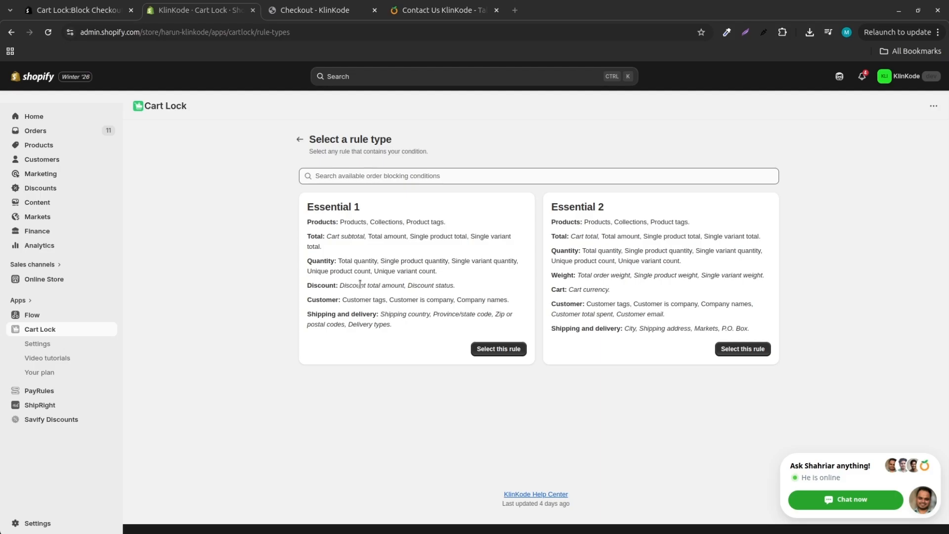
left_click(364, 175)
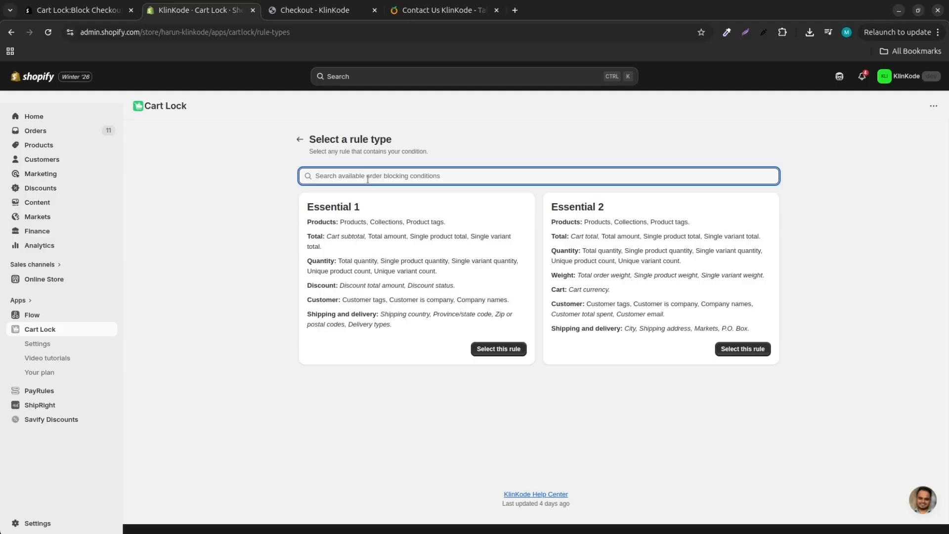
type("Tot")
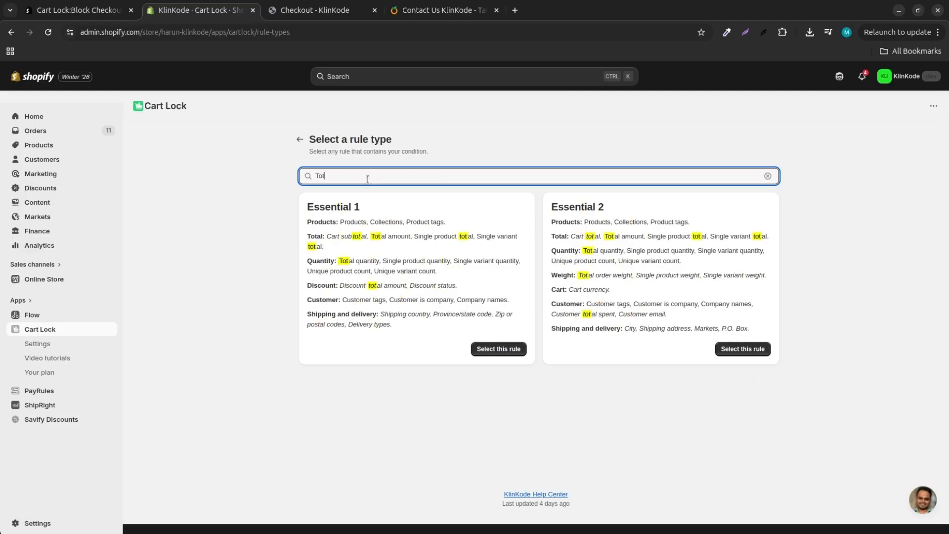
type("al qu")
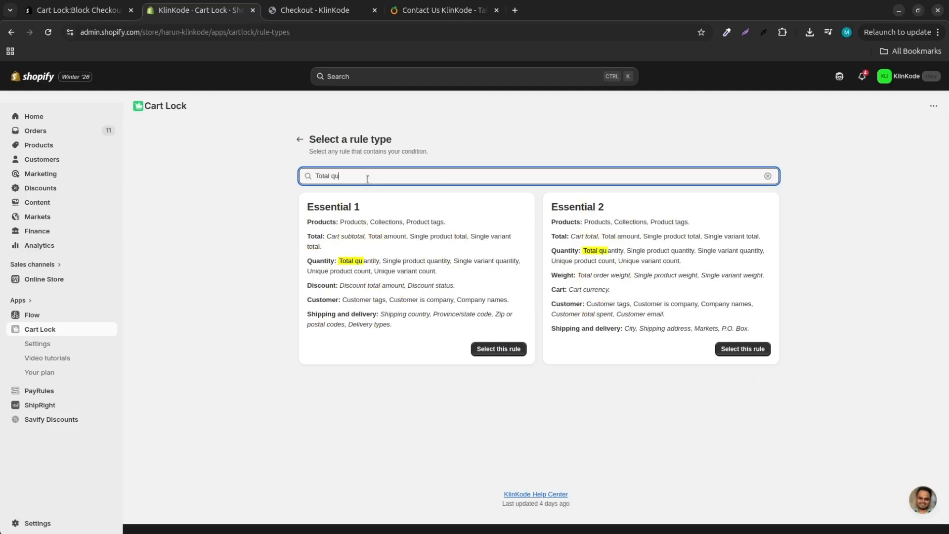
type("antity")
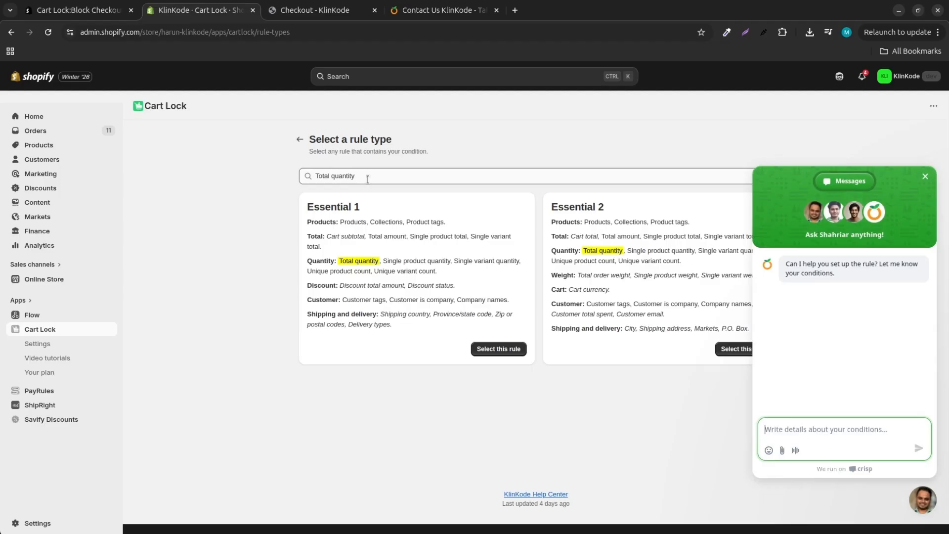
left_click(926, 178)
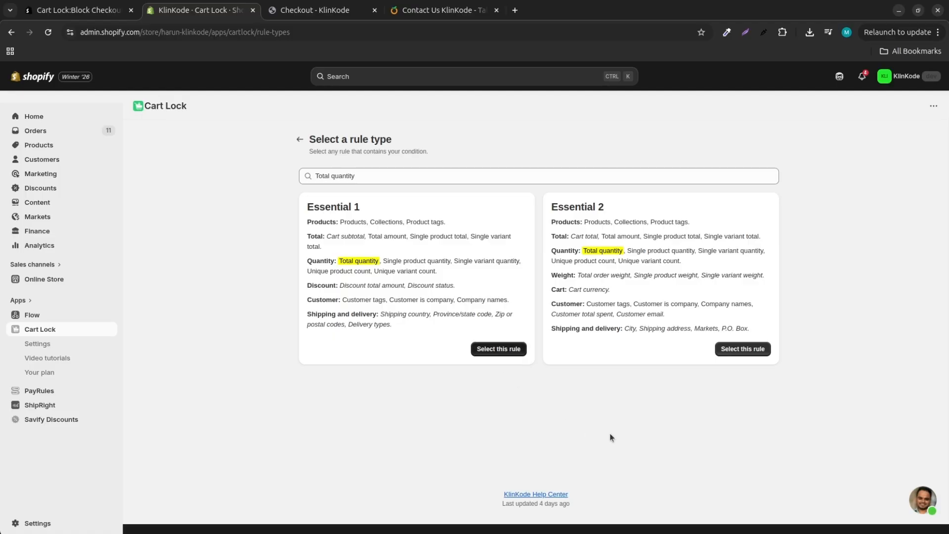
left_click(499, 348)
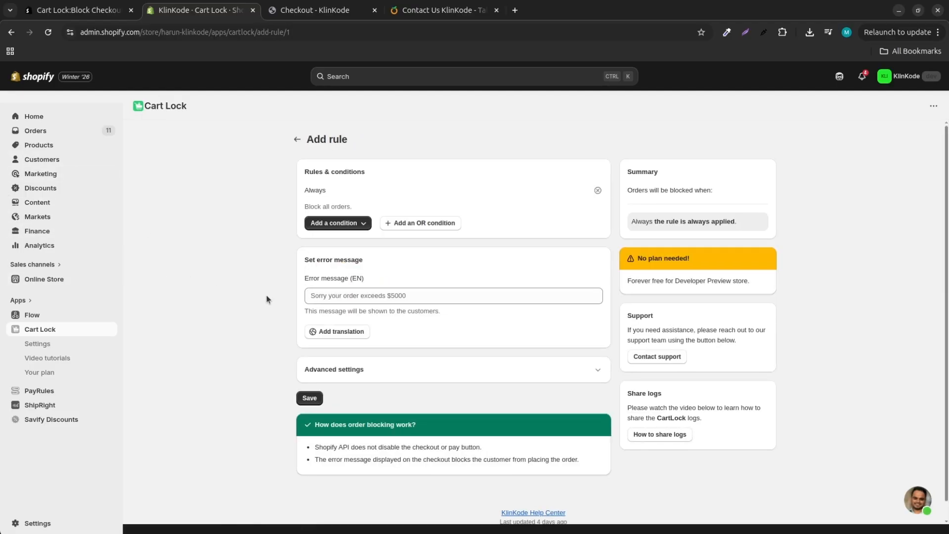
- Add a Total quantity condition to the rule, searching the available conditions for "total"
left_click(341, 223)
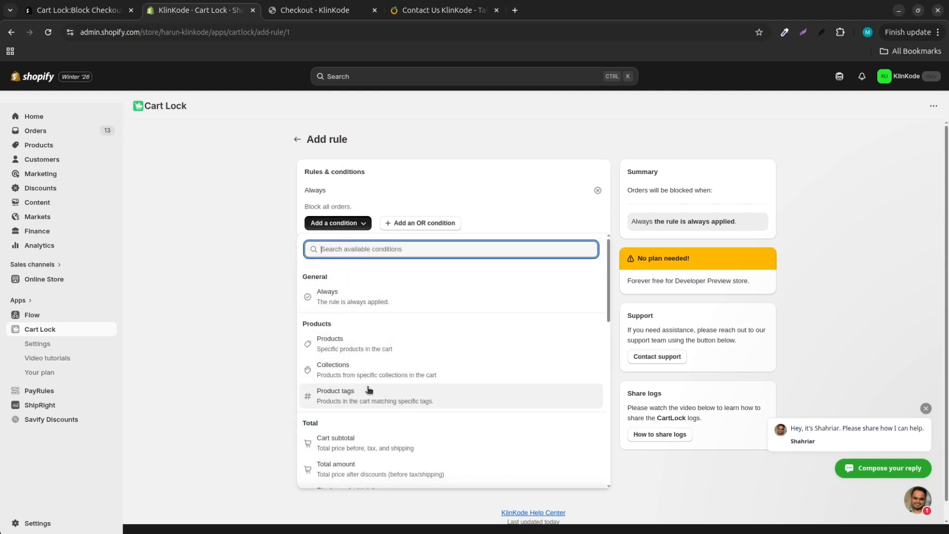
scroll(371, 388, "down", 4)
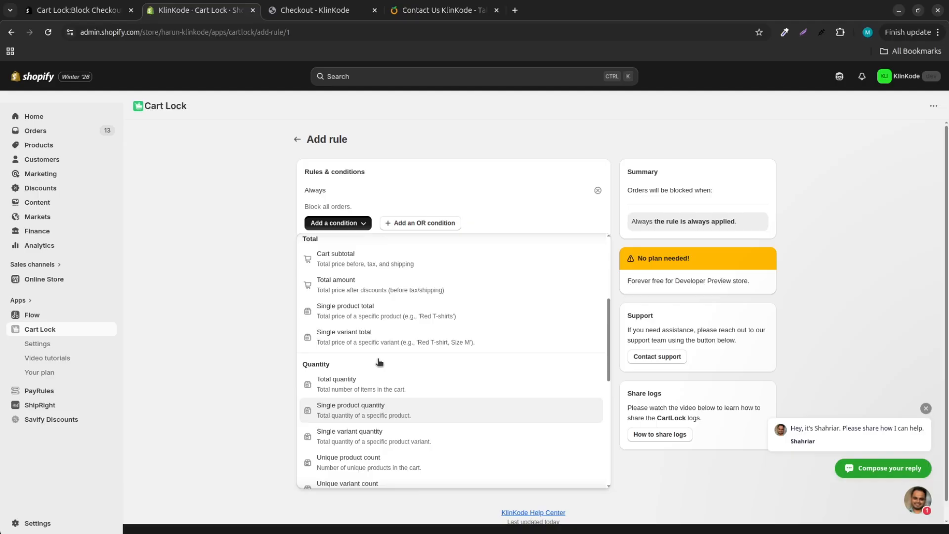
scroll(379, 362, "up", 4)
scroll(363, 357, "down", 1)
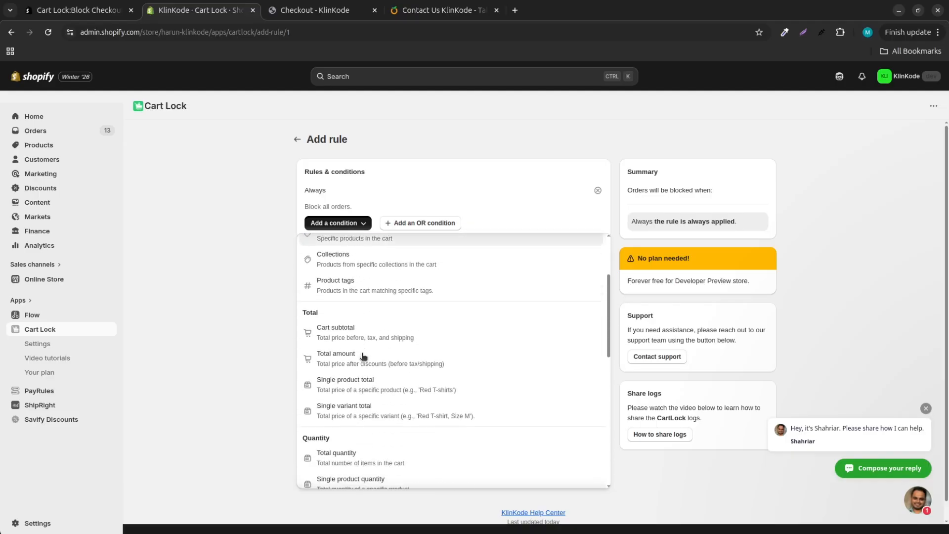
scroll(364, 357, "down", 1)
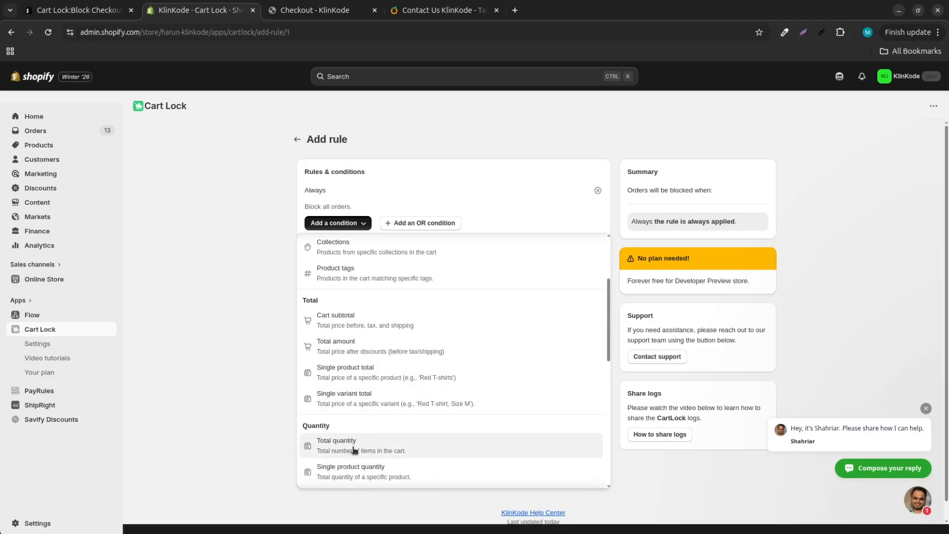
scroll(360, 267, "up", 3)
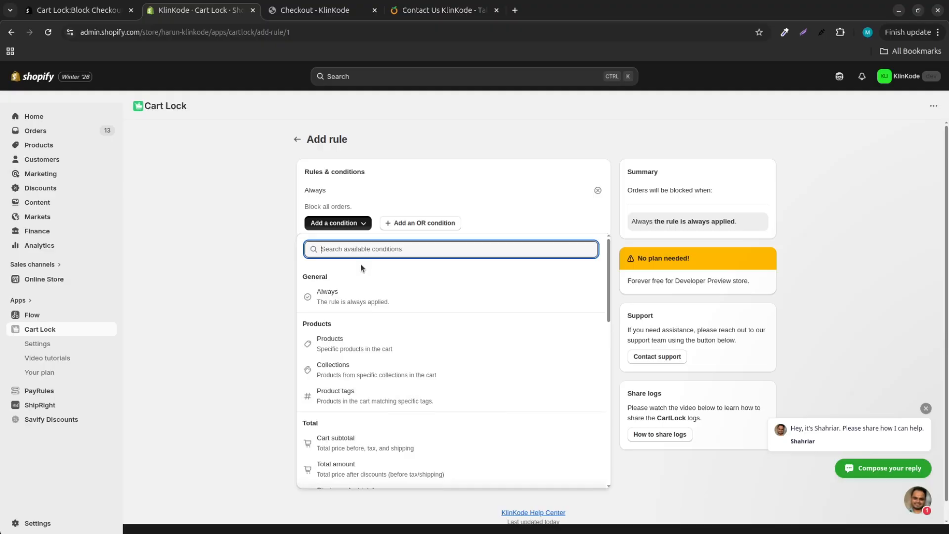
type("to")
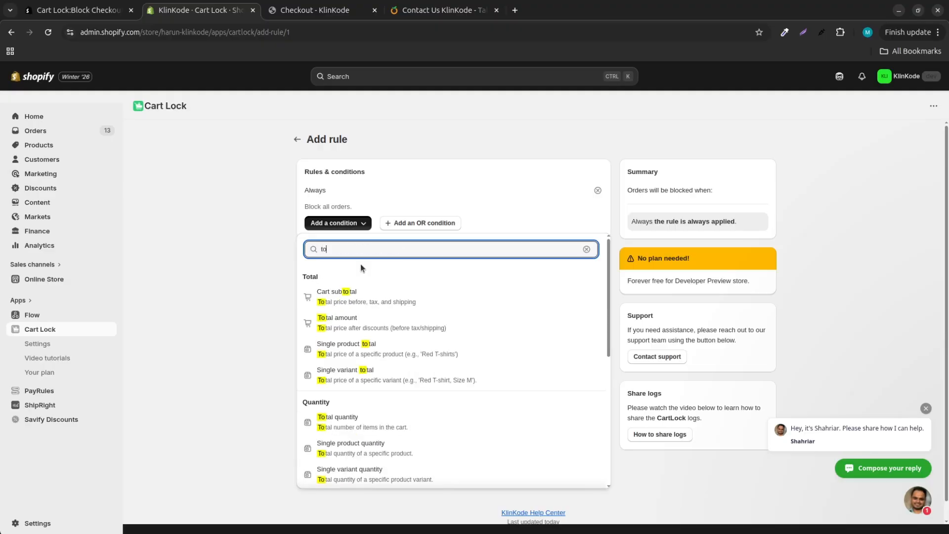
type("tal")
left_click(336, 422)
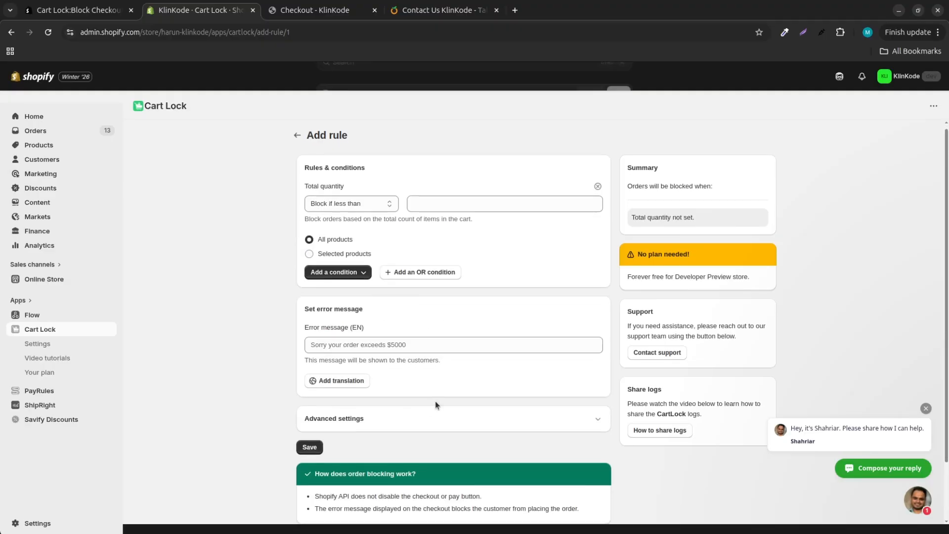
- Set the Total quantity condition to block orders with less than 5 items
scroll(444, 302, "down", 1)
scroll(444, 301, "up", 1)
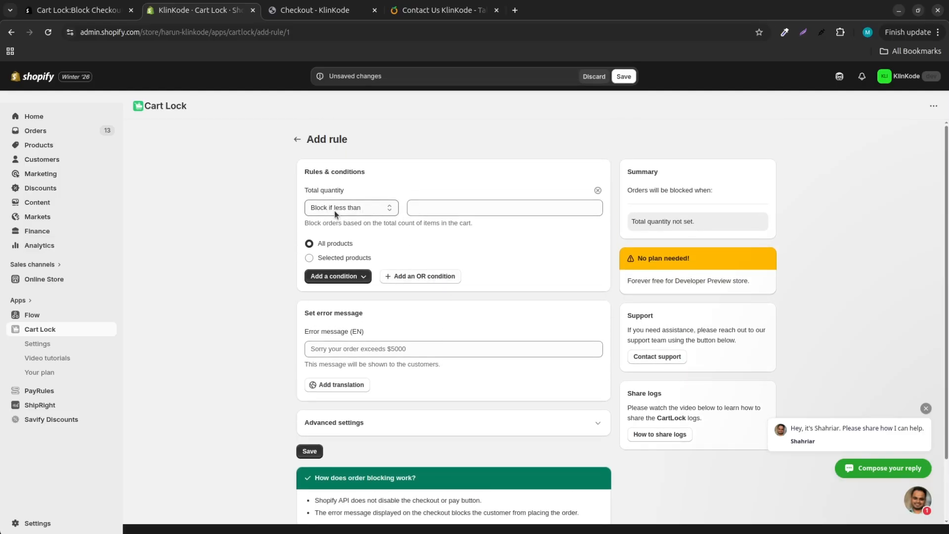
left_click(425, 211)
type("5")
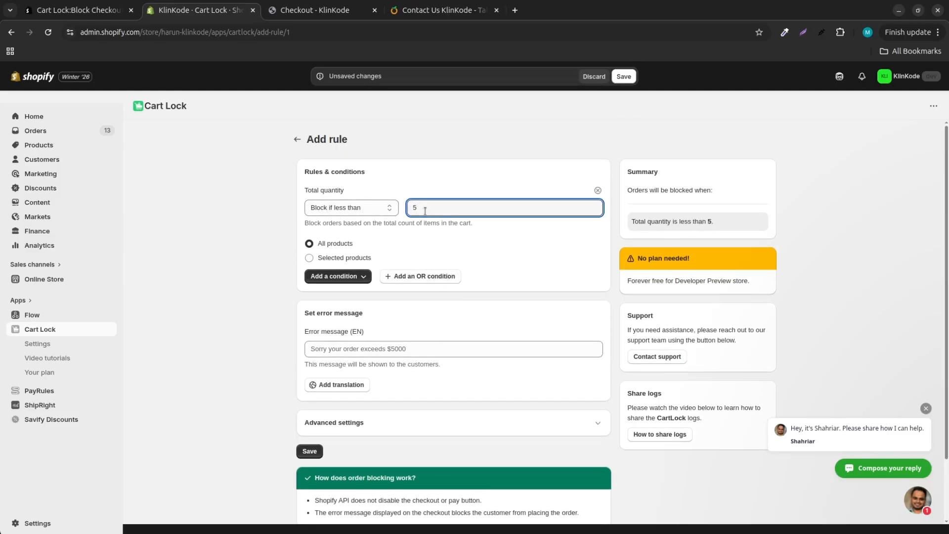
- Limit the quantity condition to selected products by collection, including only the Bear Collection
left_click(309, 258)
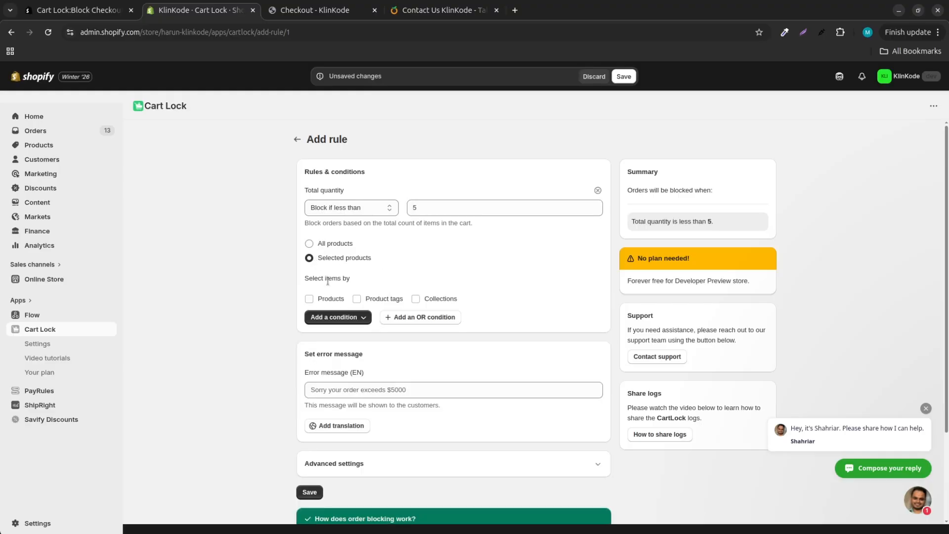
left_click(416, 299)
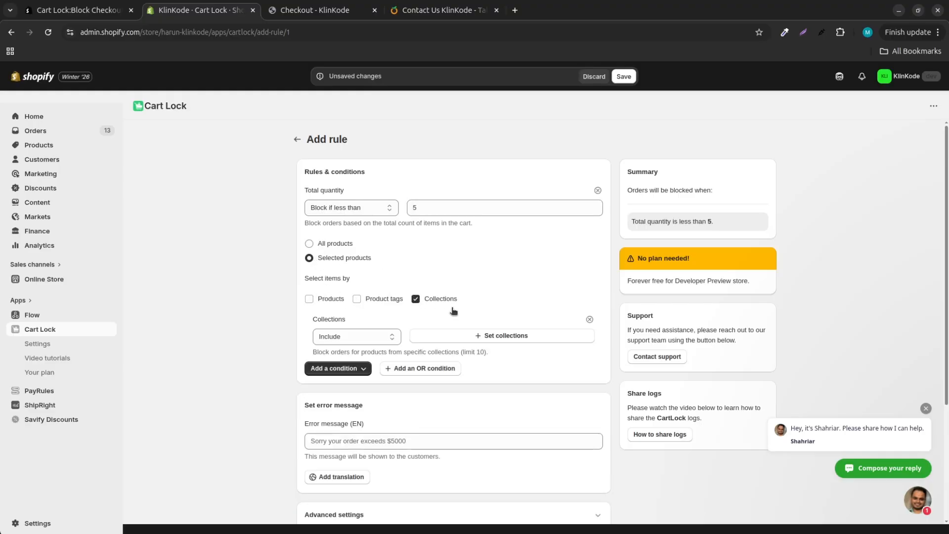
left_click(482, 338)
left_click(380, 243)
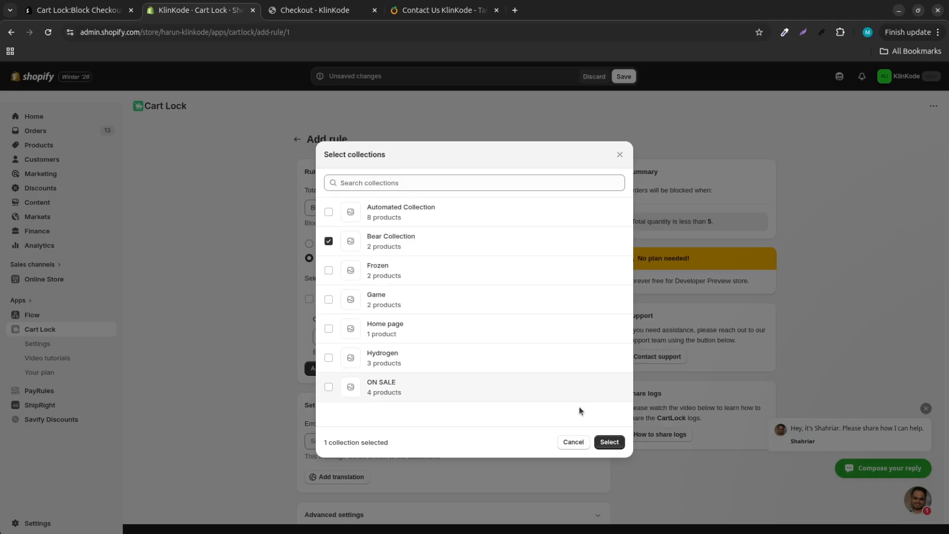
left_click(610, 442)
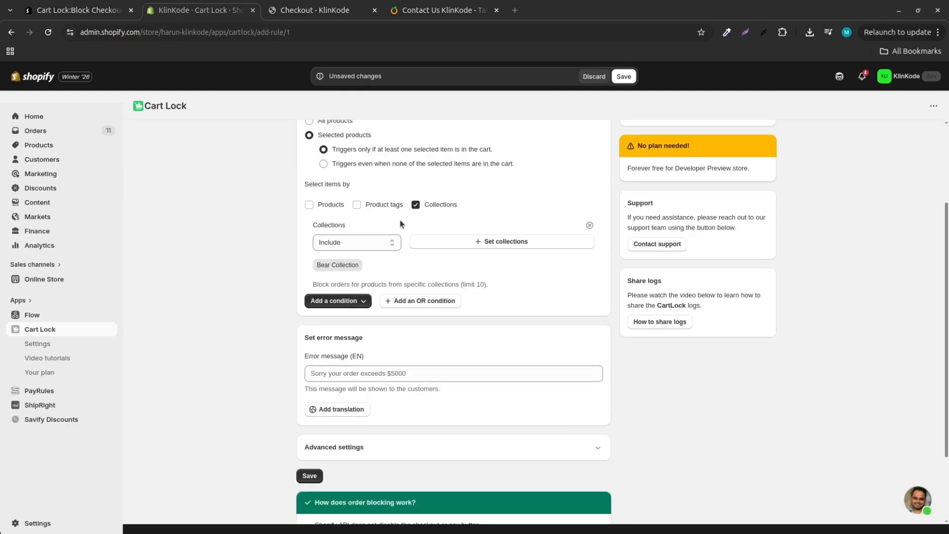
- Enter the English error message "Please add at least 5 Bear items in your cart."
scroll(400, 221, "down", 1)
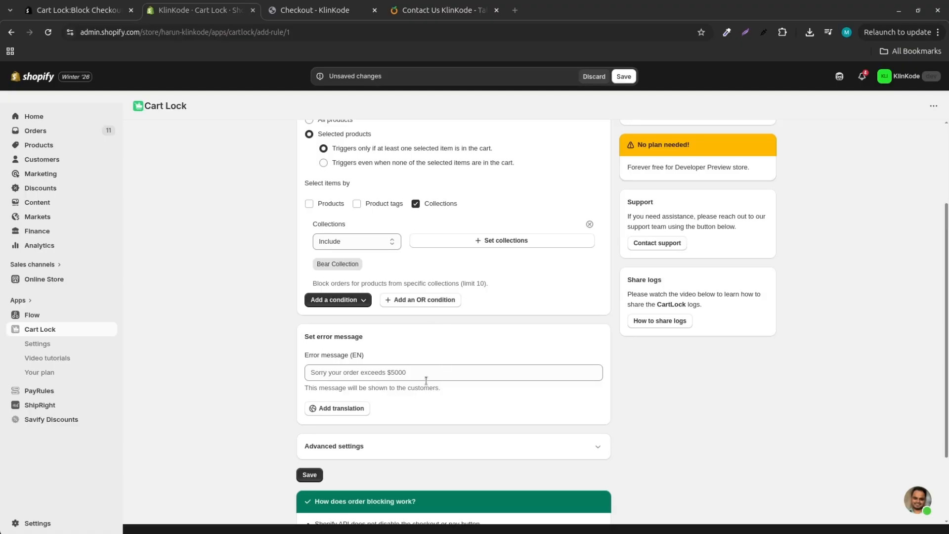
scroll(425, 379, "down", 2)
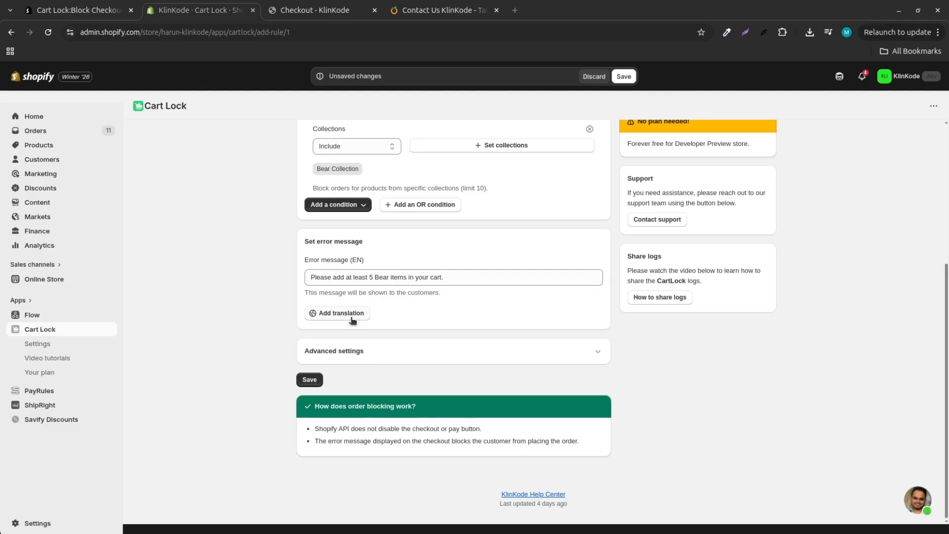
- Examine the error message's translation option, removing the added Spanish entry, and look through the rule's advanced settings
left_click(327, 317)
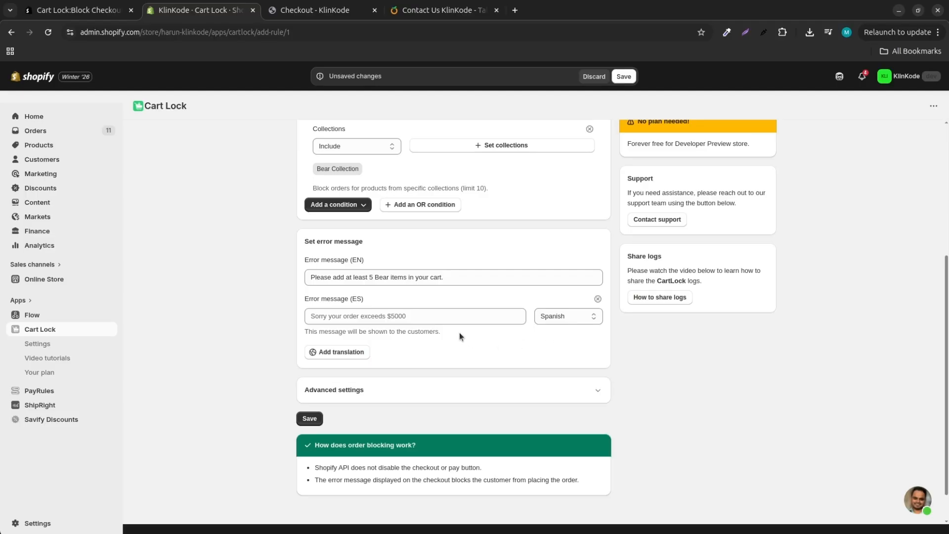
left_click(598, 299)
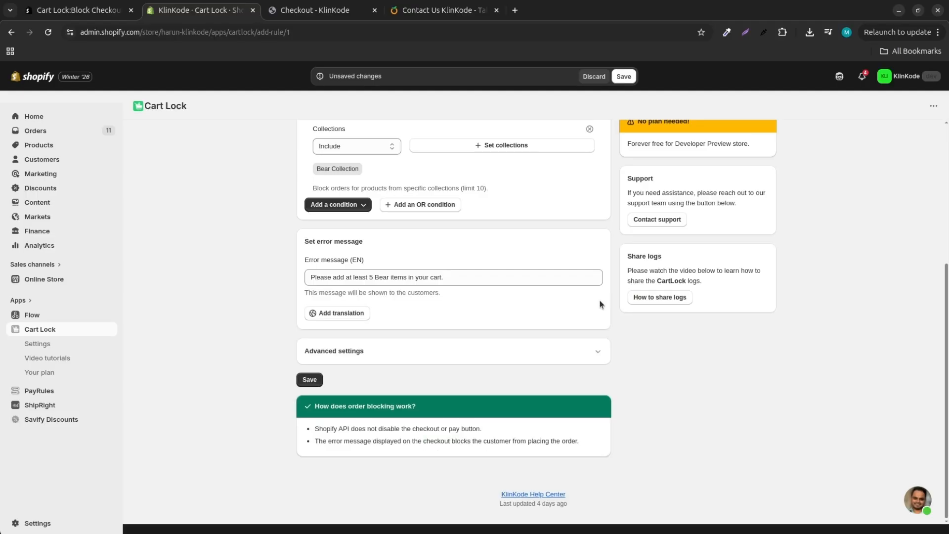
left_click(600, 357)
scroll(417, 385, "down", 2)
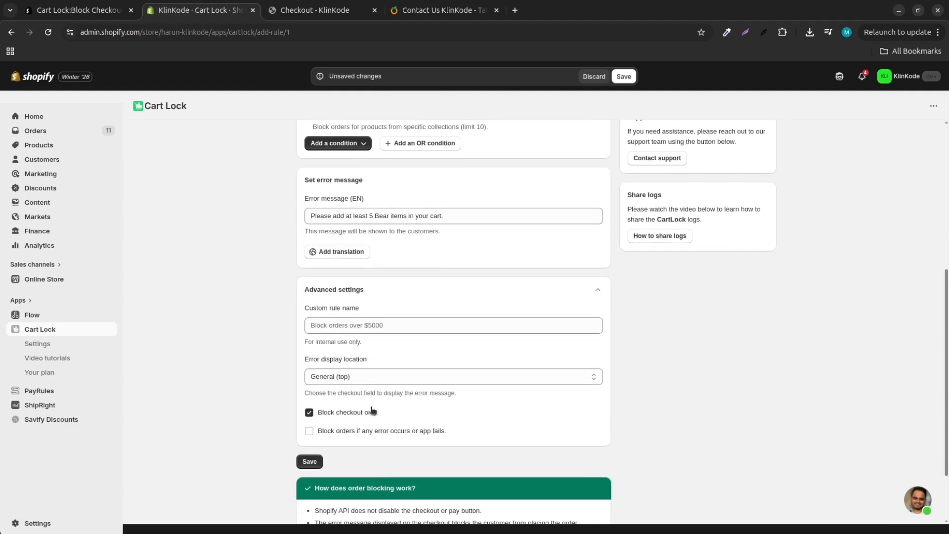
scroll(544, 372, "up", 3)
left_click(597, 415)
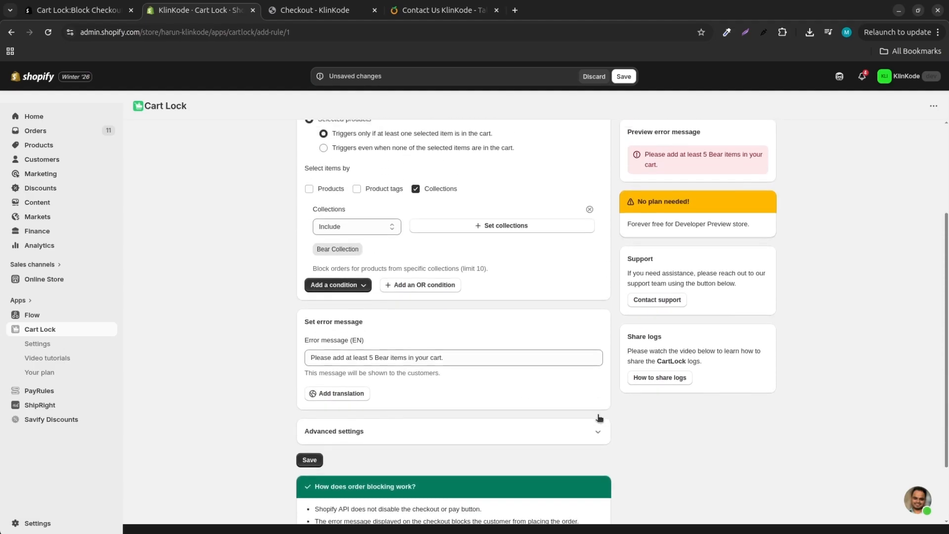
- Review the rule's conditions, summary and error message preview, and save the rule
scroll(623, 380, "up", 3)
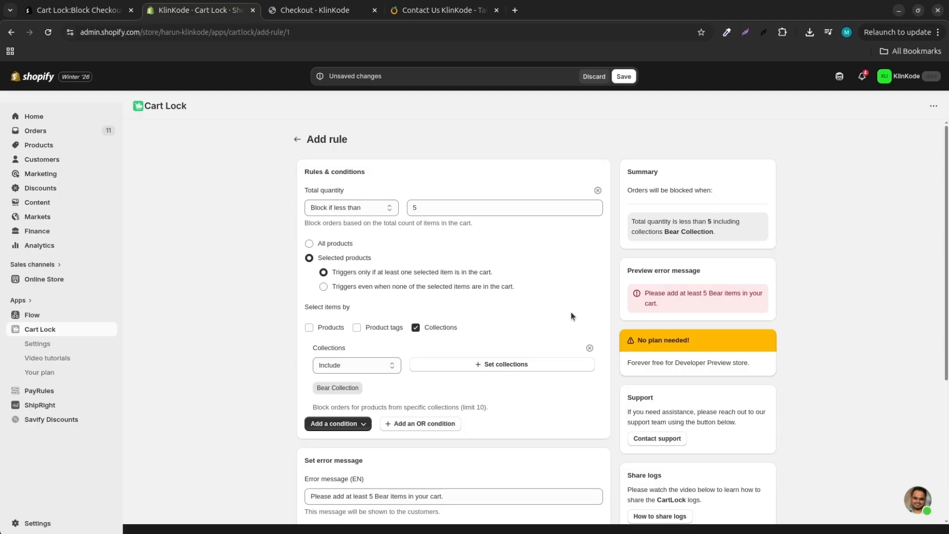
scroll(467, 300, "down", 5)
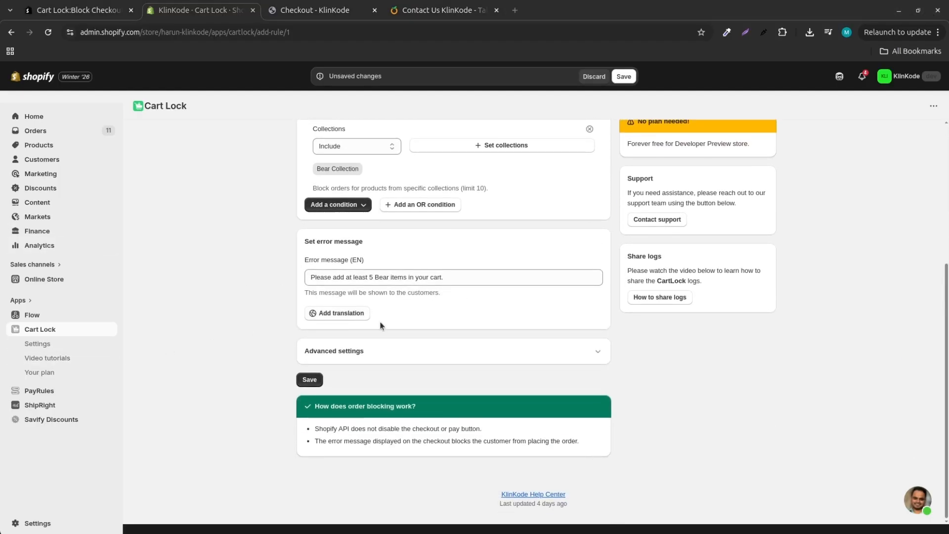
left_click(321, 379)
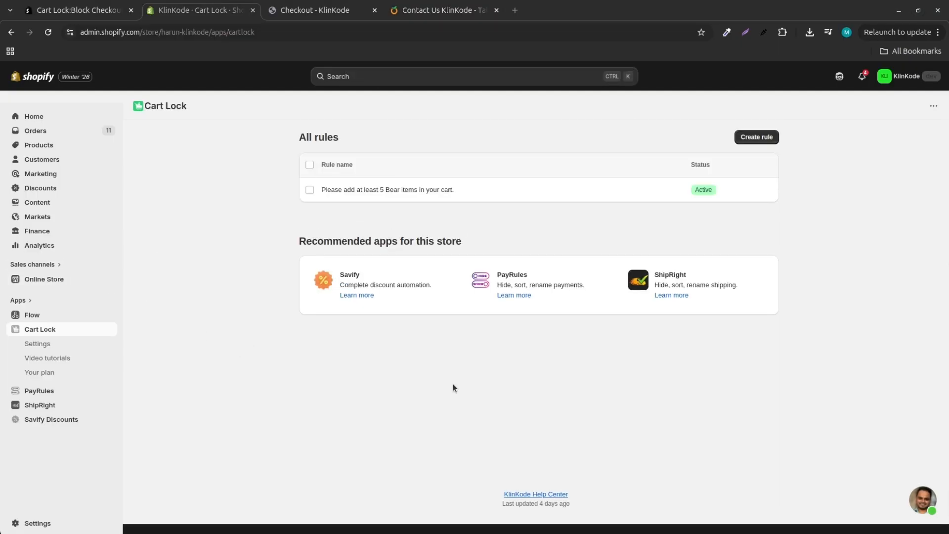
- Test the rule in the store's open checkout by trying to complete the order for one Snow Bear
left_click(328, 11)
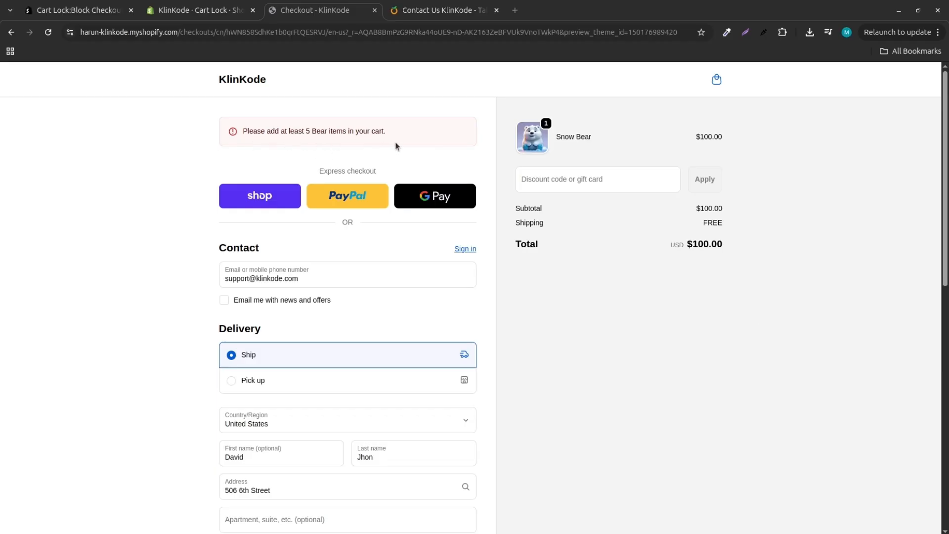
scroll(395, 149, "down", 10)
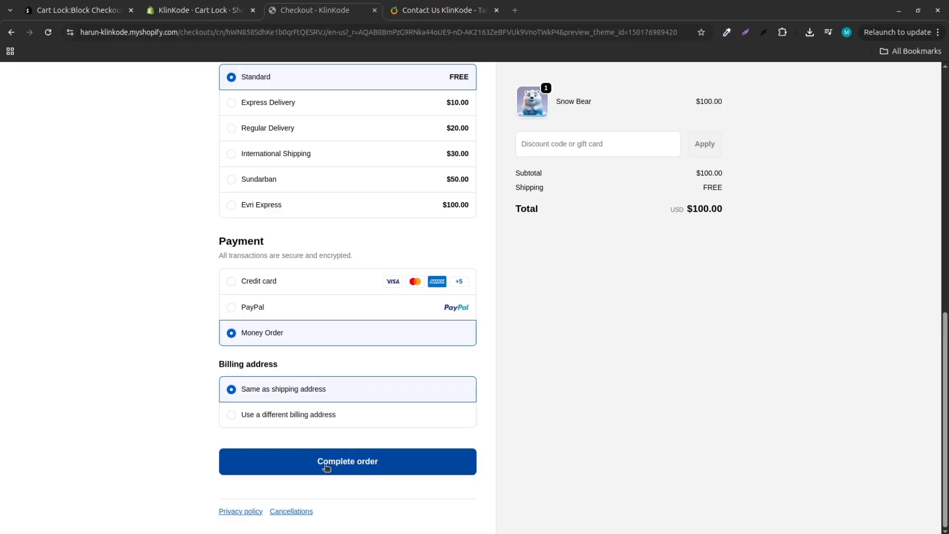
left_click(355, 467)
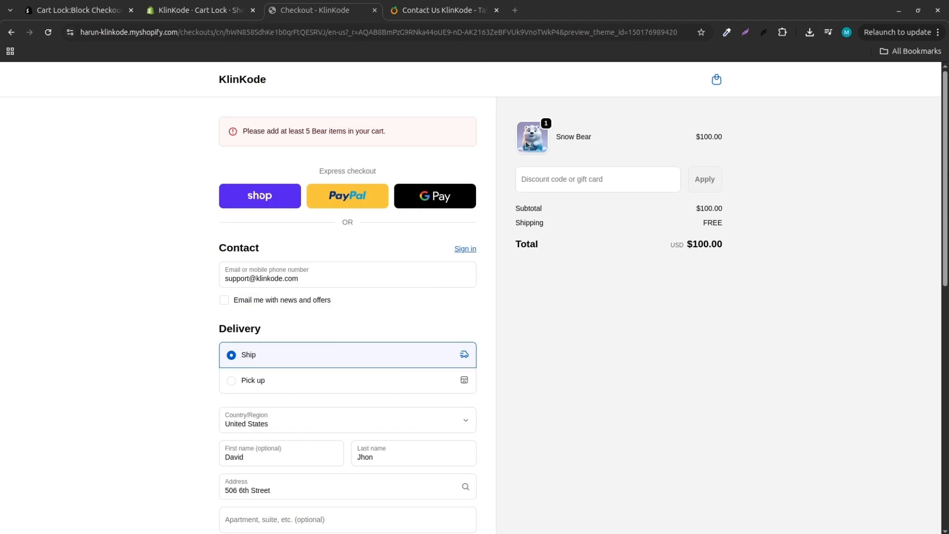
scroll(318, 173, "down", 10)
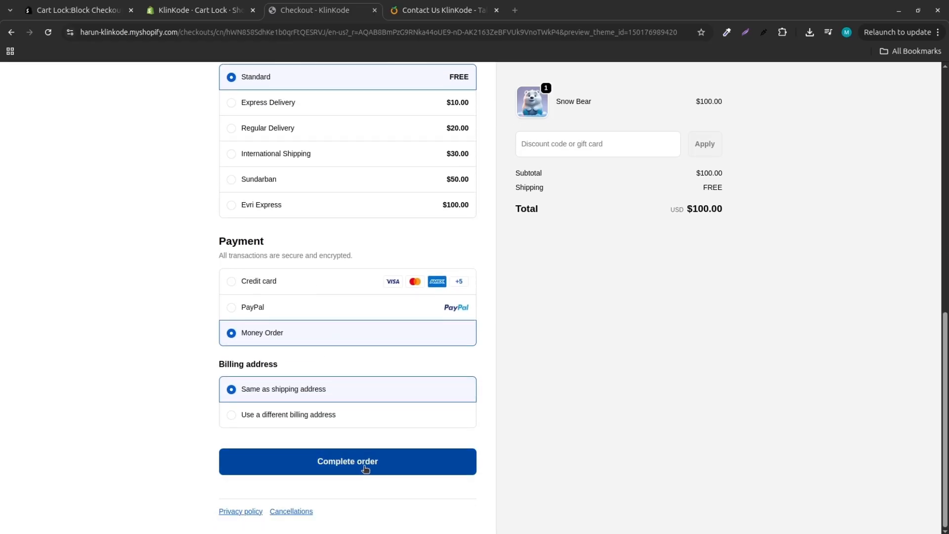
left_click(355, 469)
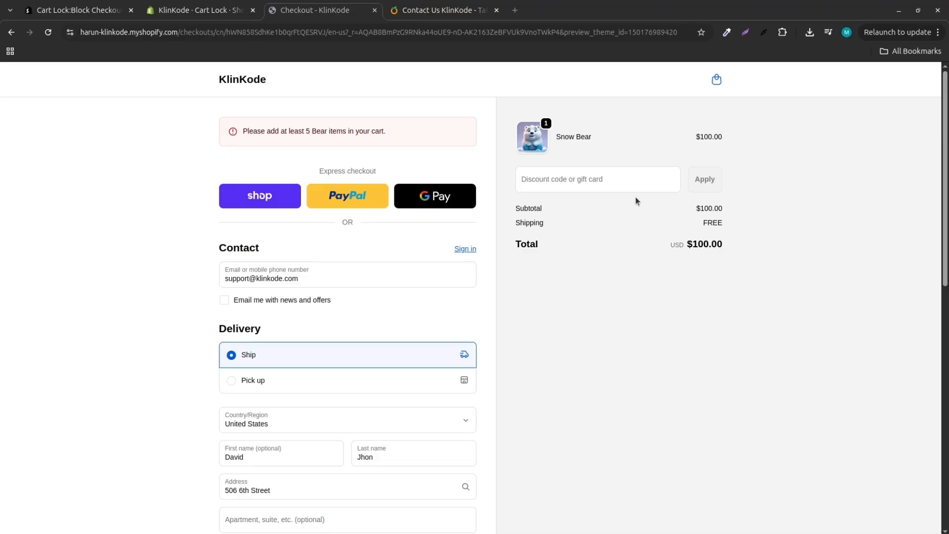
- Increase the Snow Bear quantity in the store's cart to 6, and complete the order at checkout to test the rule
left_click(716, 82)
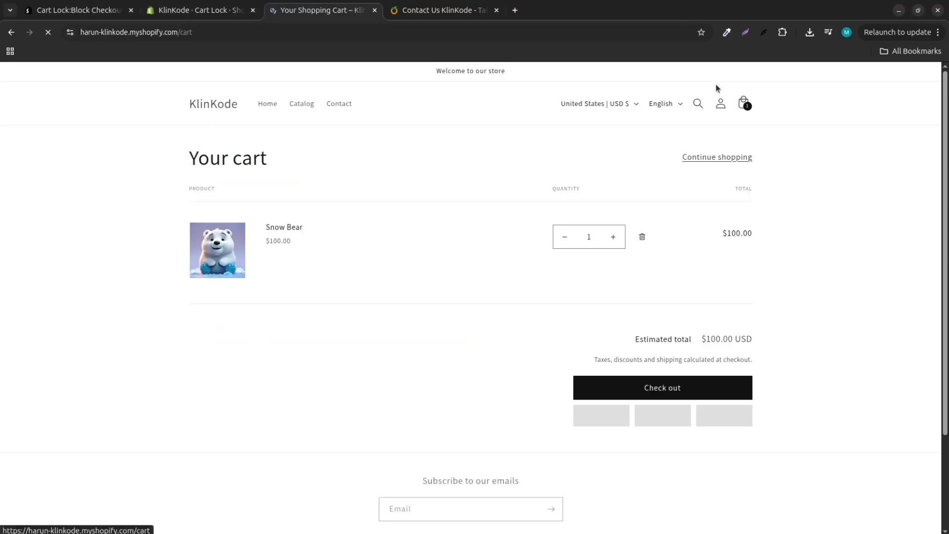
left_click(618, 242)
left_click(612, 238)
left_click(612, 238)
left_click(612, 238)
left_click(612, 238)
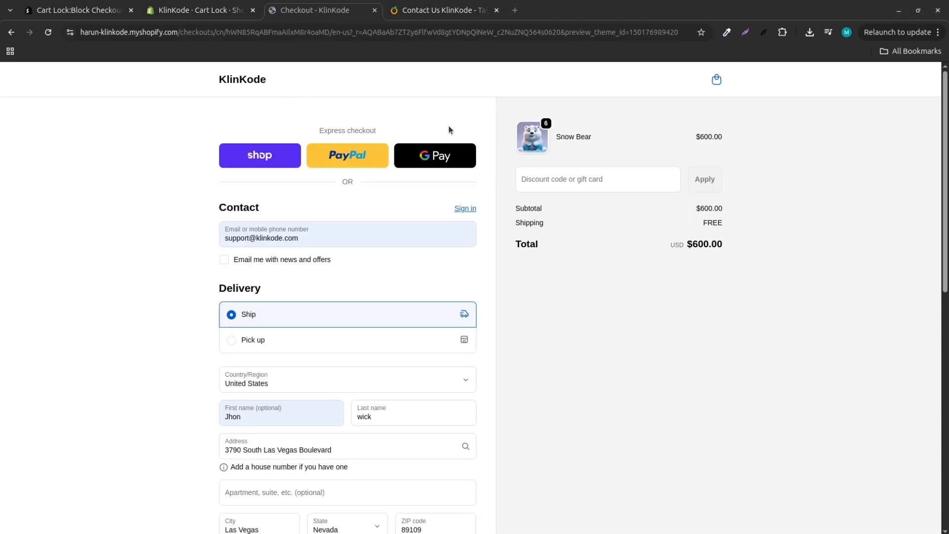
scroll(449, 131, "down", 10)
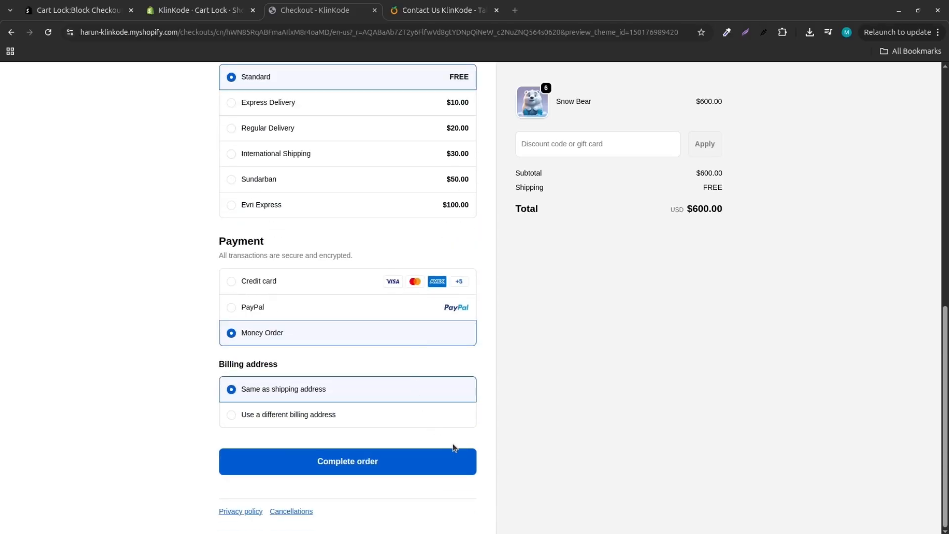
left_click(388, 471)
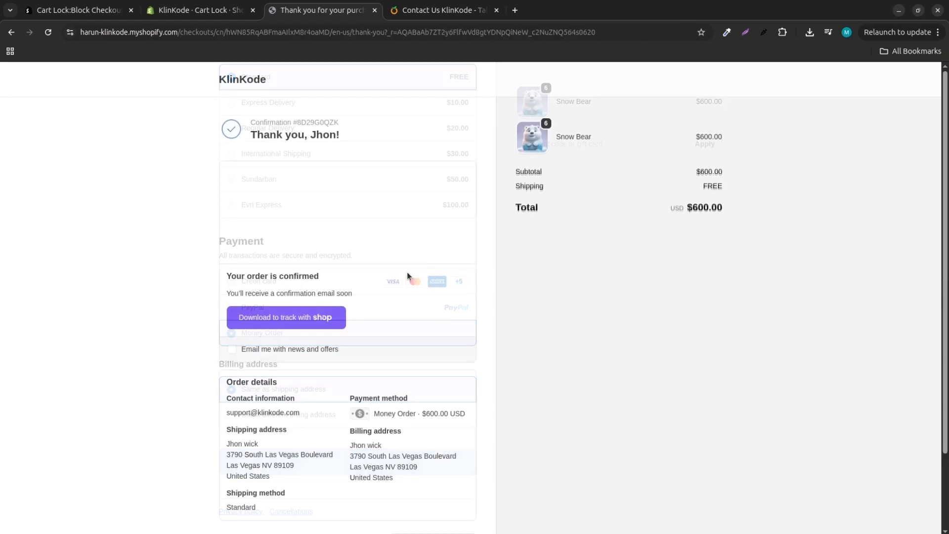
- View the support options by opening the support chat in the store admin's Cart Lock app and the KlinKode Contact Us page
left_click(224, 13)
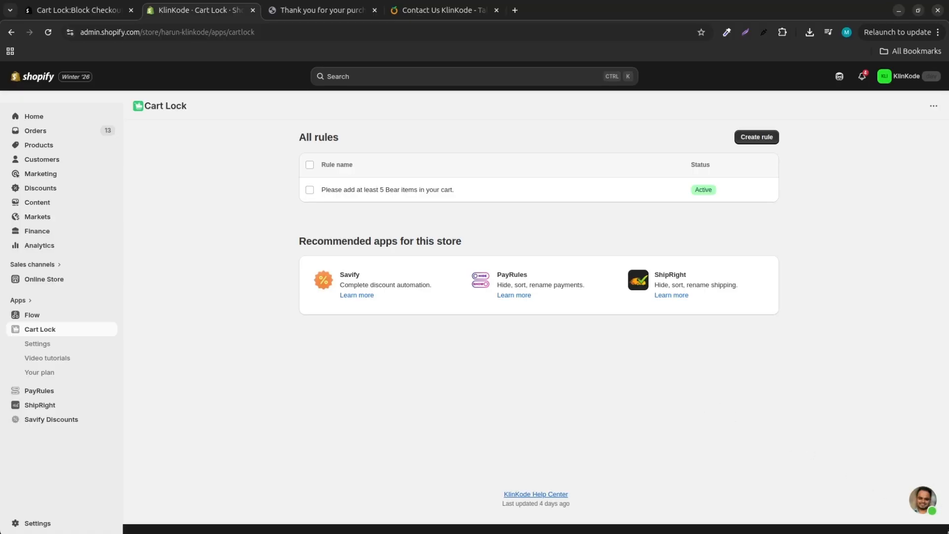
left_click(923, 504)
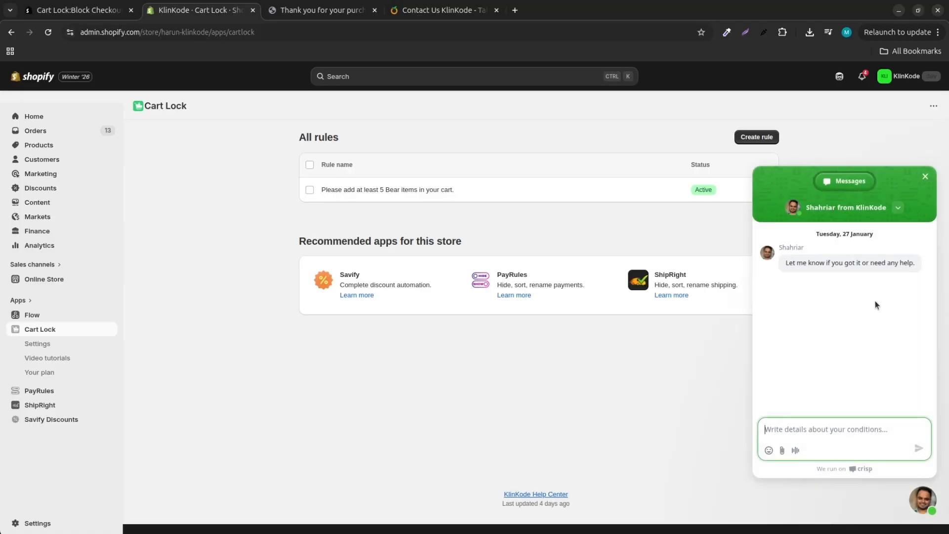
left_click(433, 12)
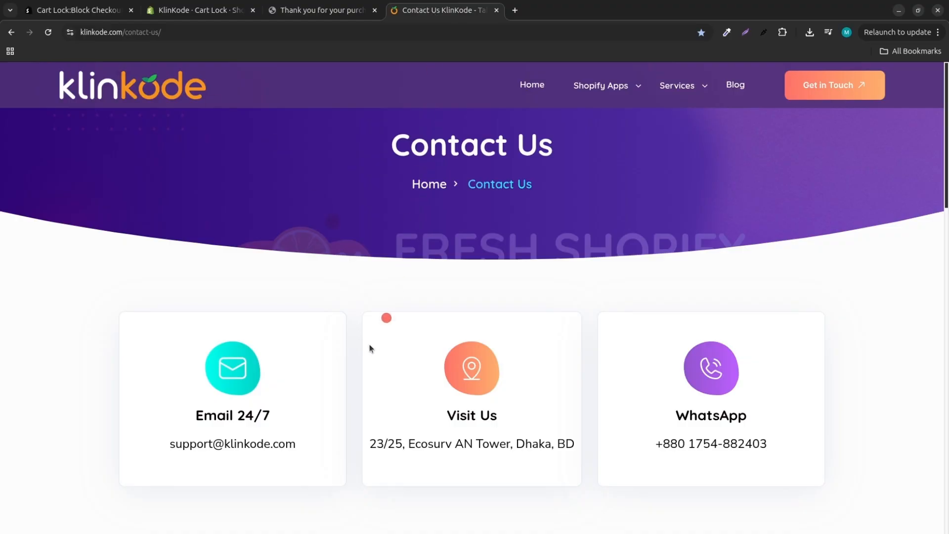